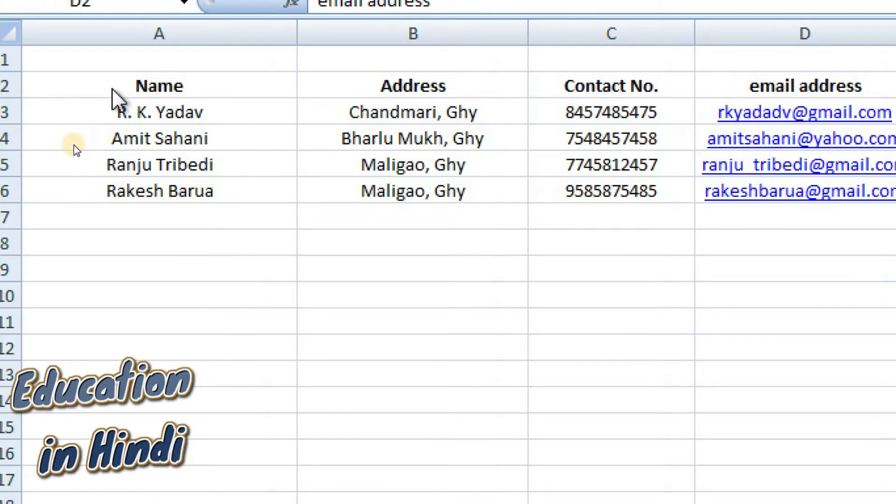
Review the Excel recipient list's Name, Address, Contact No. and email address columns.
left_click(176, 87)
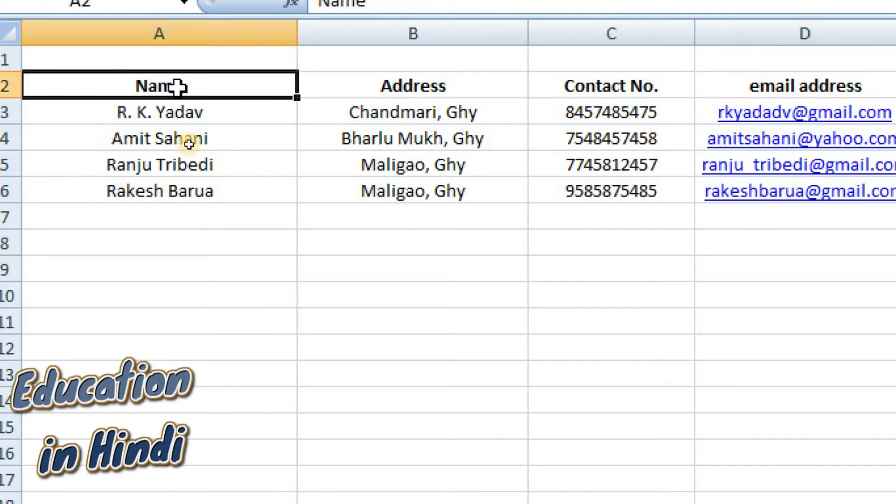
left_click(496, 88)
left_click(663, 93)
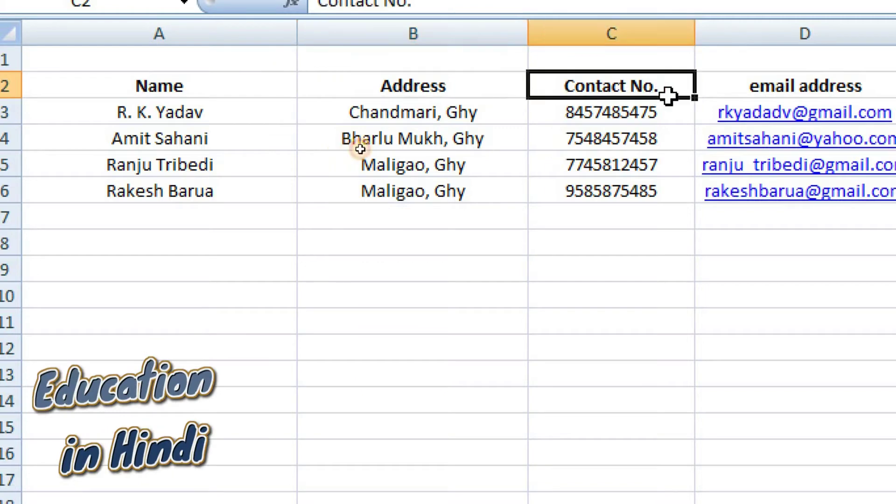
left_click(722, 96)
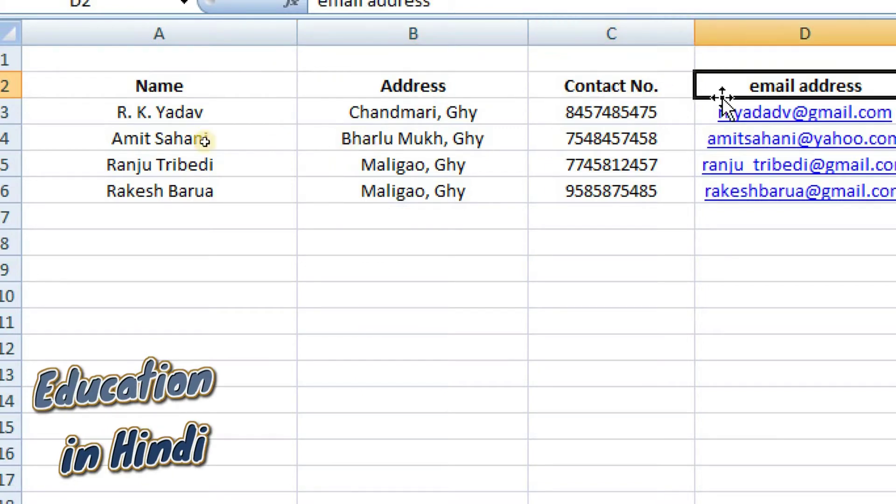
mouse_move(75, 112)
left_mouse_down()
mouse_move(789, 174)
mouse_move(780, 200)
left_mouse_up()
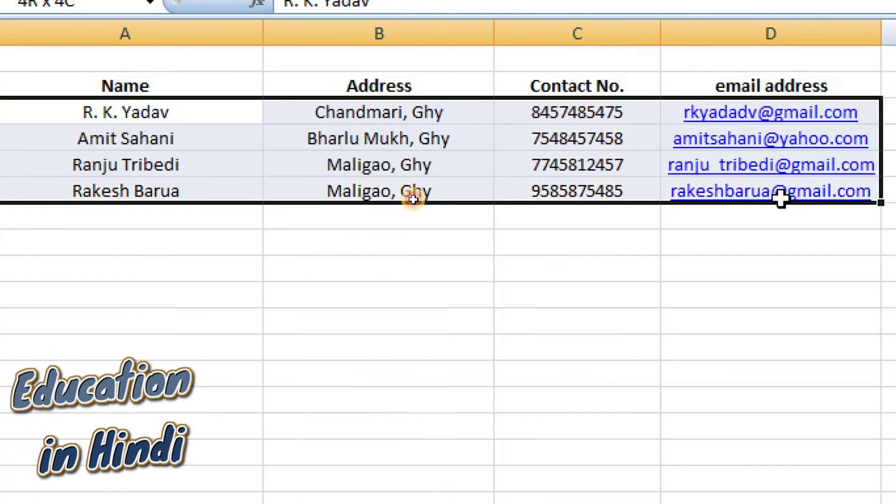
left_click(627, 248)
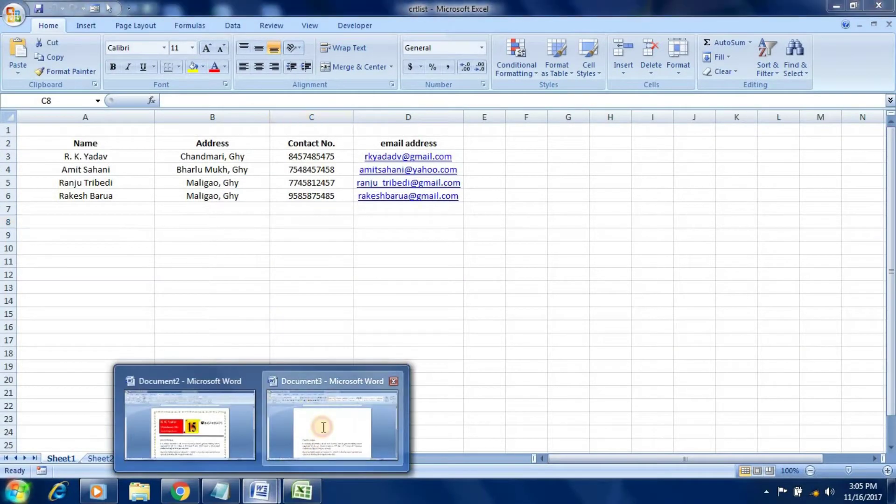
Switch to the meeting letter in Word and look over its contents.
mouse_move(260, 491)
left_click(322, 427)
scroll(342, 318, "down", 3)
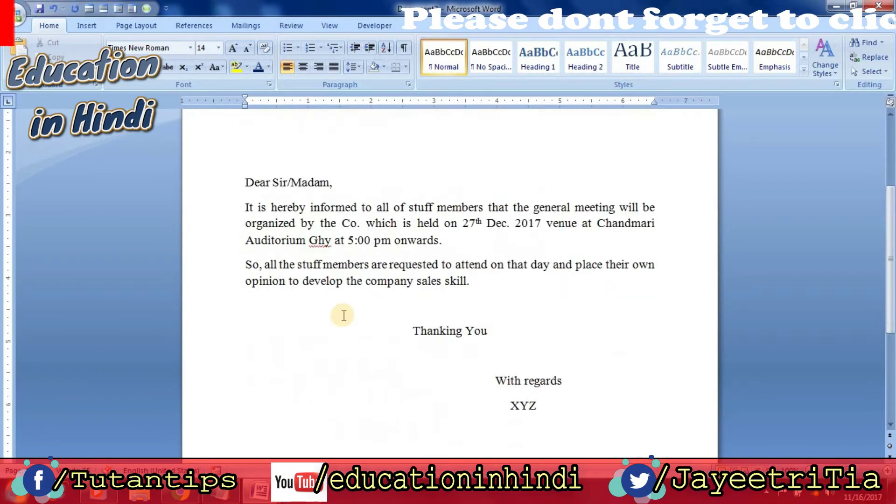
scroll(343, 316, "up", 3)
scroll(344, 315, "down", 3)
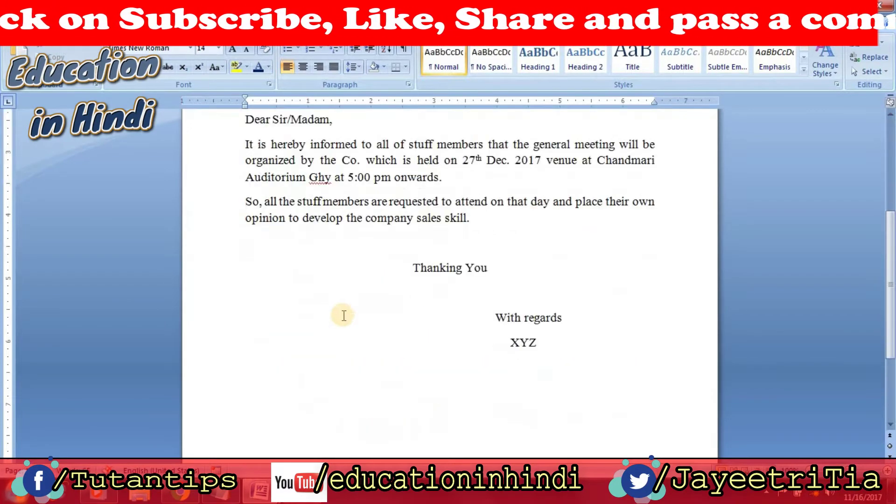
scroll(344, 316, "down", 5)
scroll(344, 316, "up", 6)
scroll(344, 312, "up", 2)
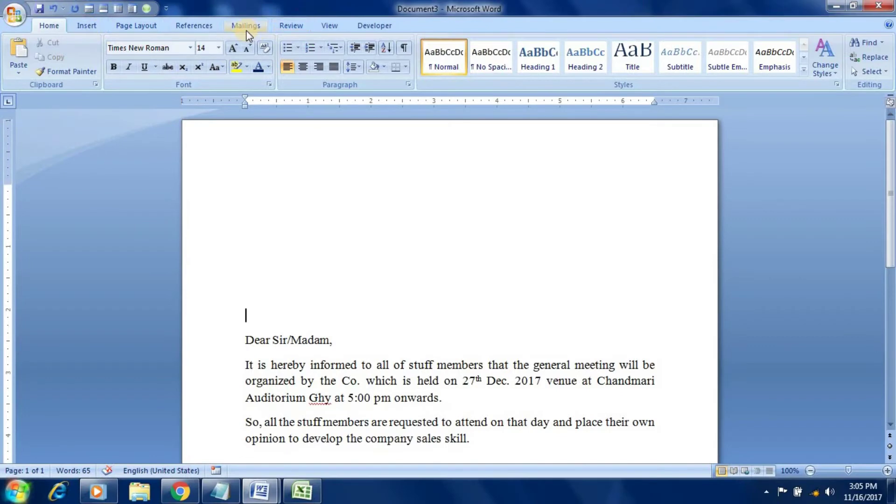
Launch the Step-by-Step Mail Merge Wizard from Mailings > Start Mail Merge.
left_click(246, 26)
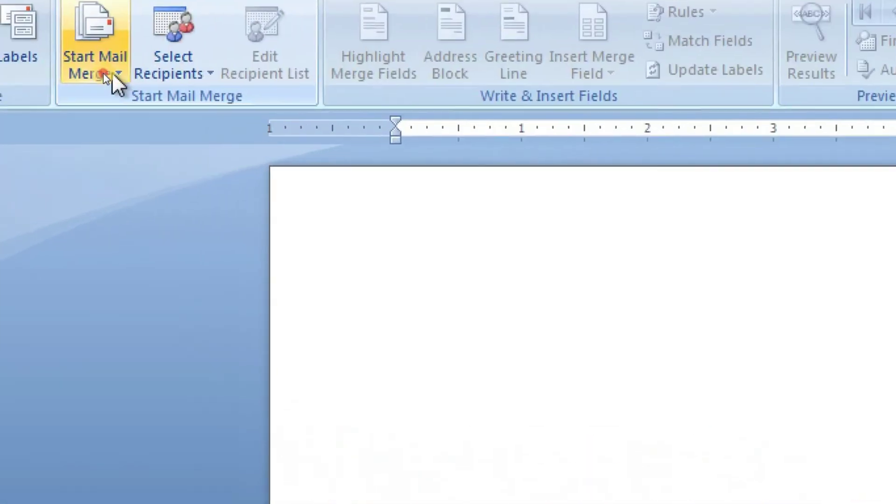
left_click(112, 77)
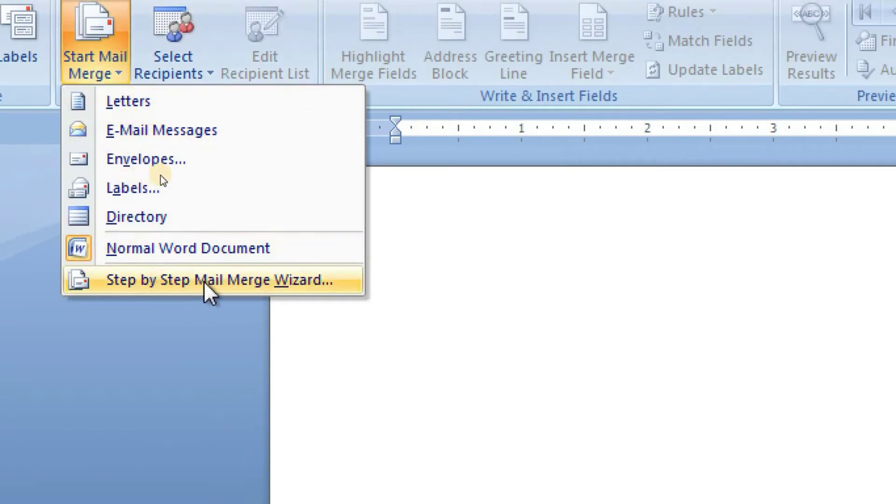
left_click(276, 276)
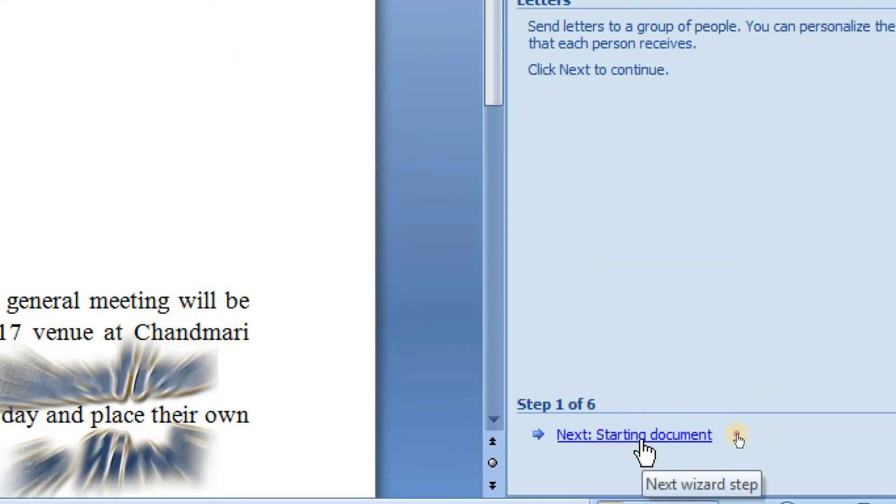
Advance the wizard through the starting-document step to recipient selection.
left_click(643, 441)
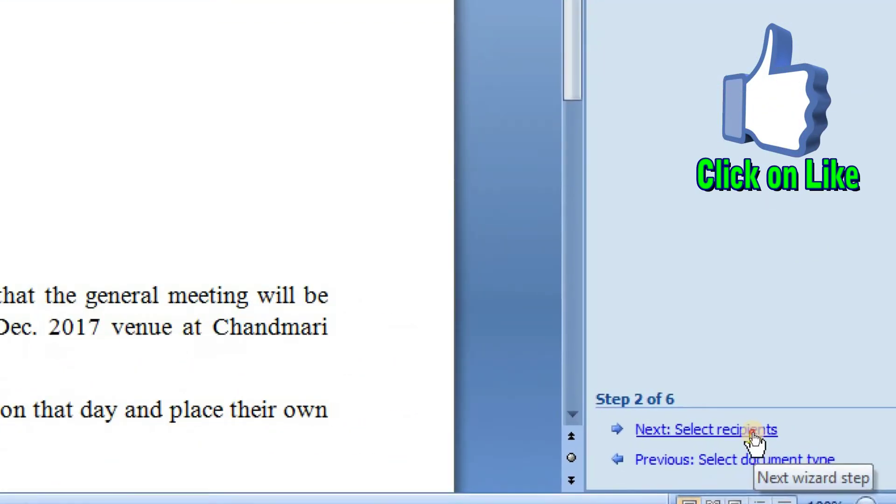
left_click(754, 430)
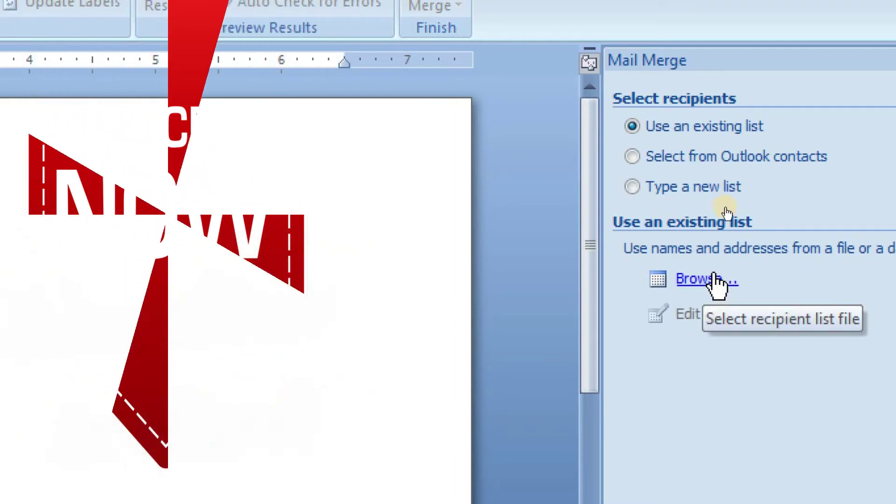
Browse to Documents and open the crtlist workbook as the recipient data source.
left_click(714, 278)
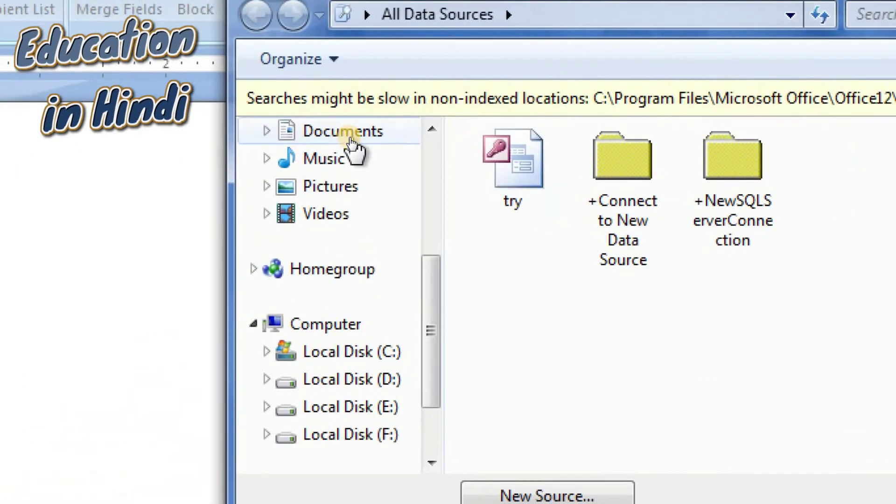
left_click(350, 140)
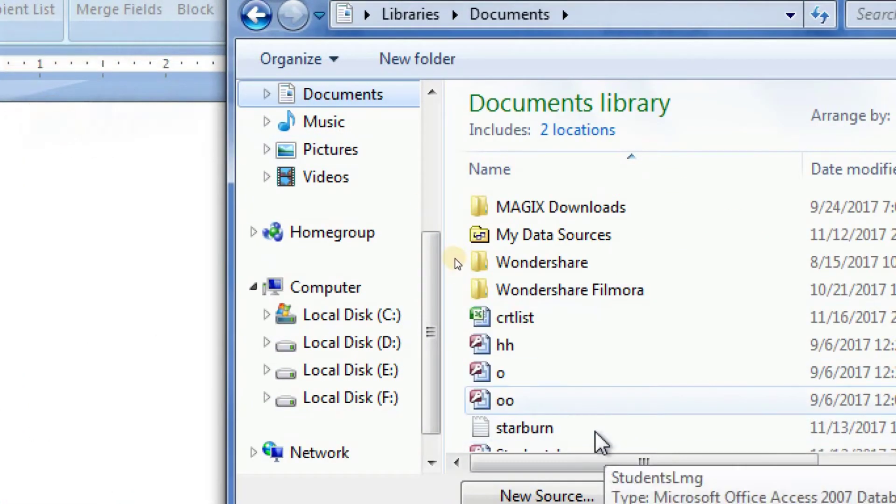
left_click(541, 327)
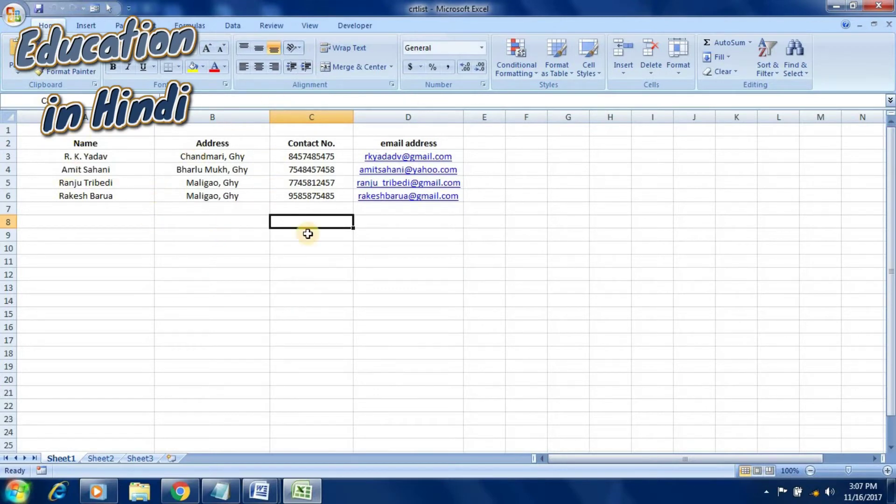
left_click_drag(41, 148, 412, 196)
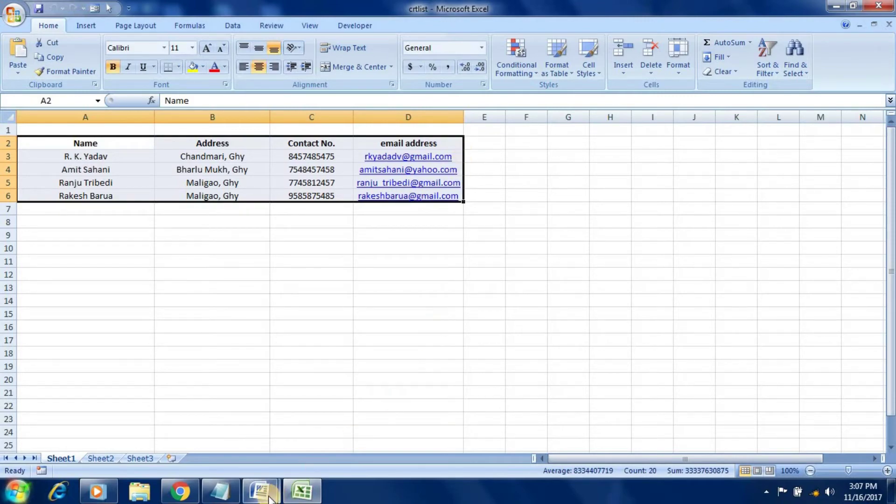
mouse_move(259, 491)
left_click(320, 448)
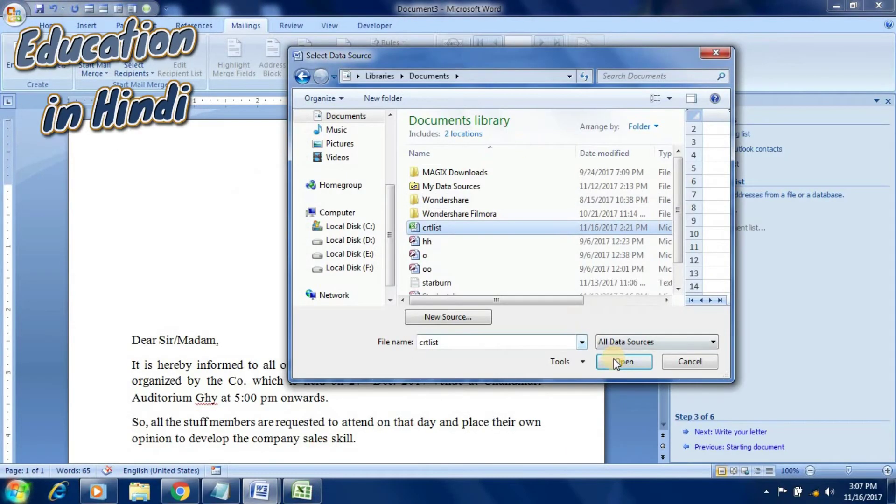
left_click(615, 359)
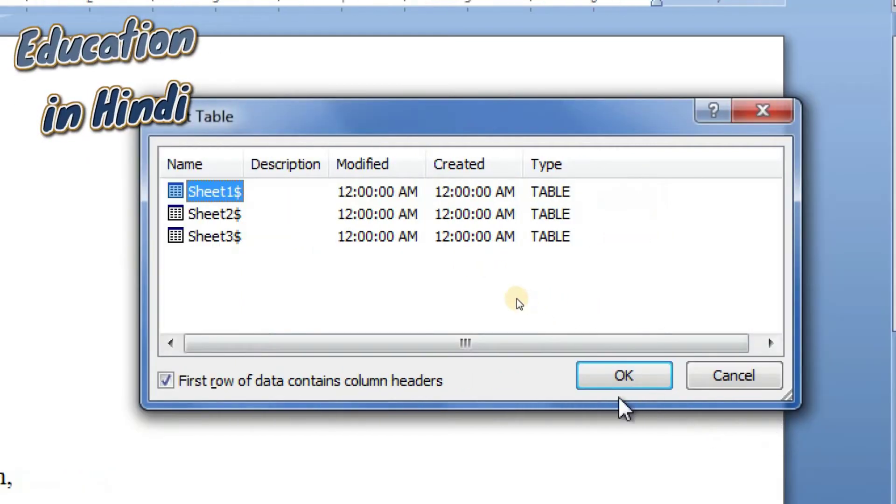
Use Sheet1$ as the recipient table, leaving all four recipients checked.
left_click(612, 381)
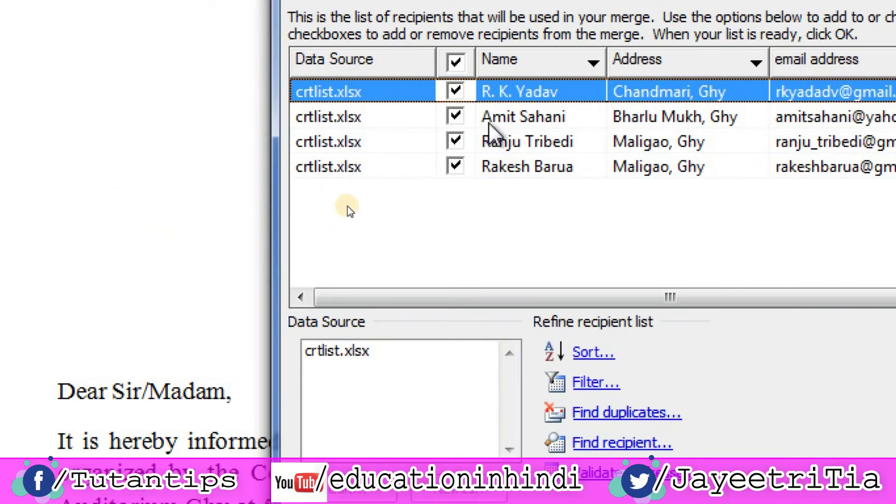
left_click(455, 142)
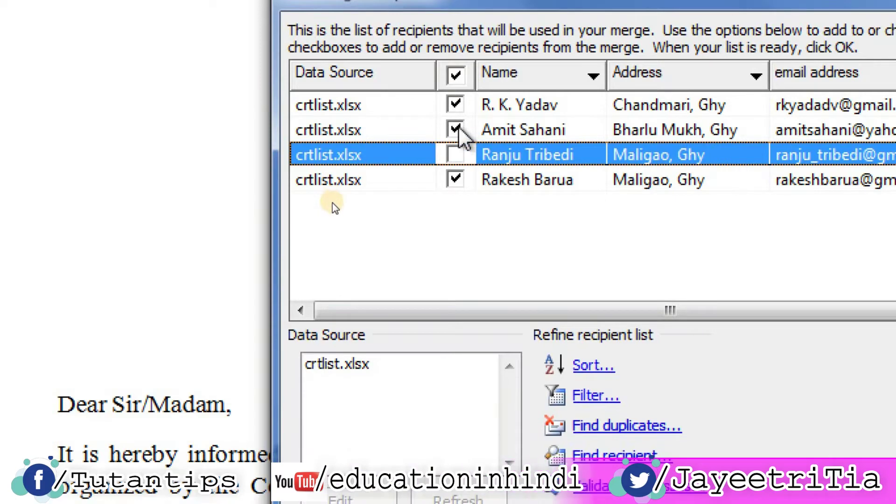
left_click(455, 130)
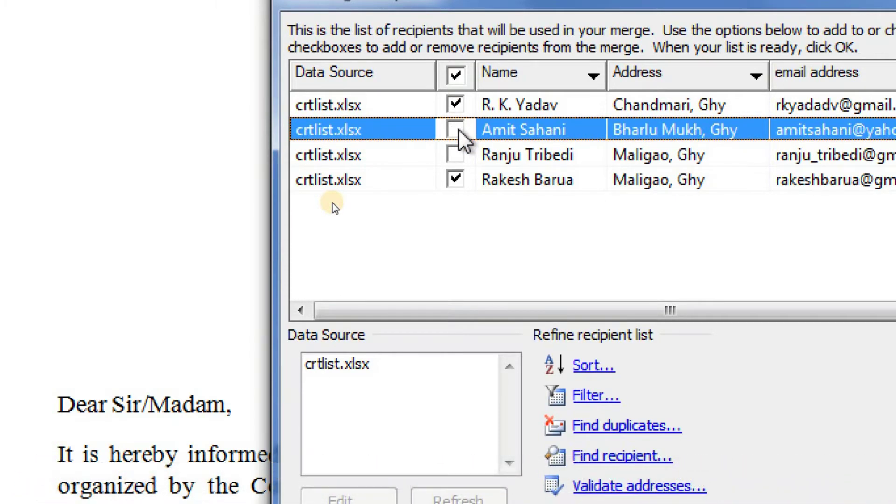
left_click(455, 129)
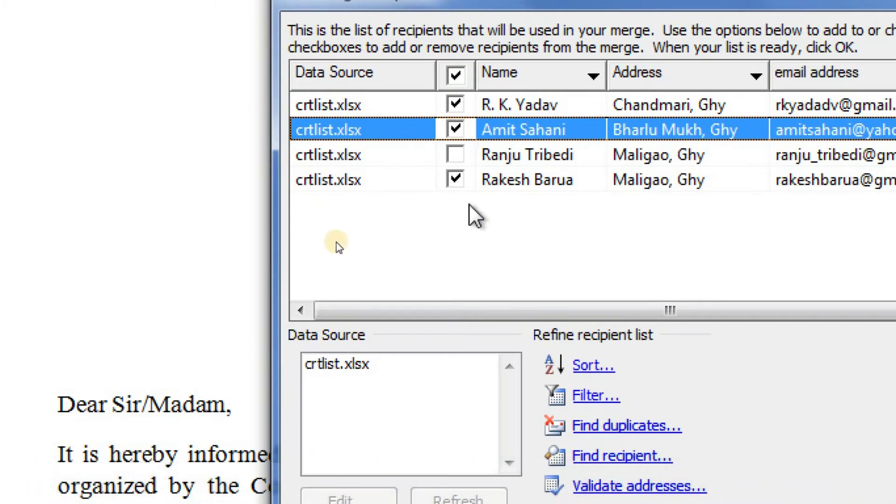
left_click(455, 155)
left_click(455, 155)
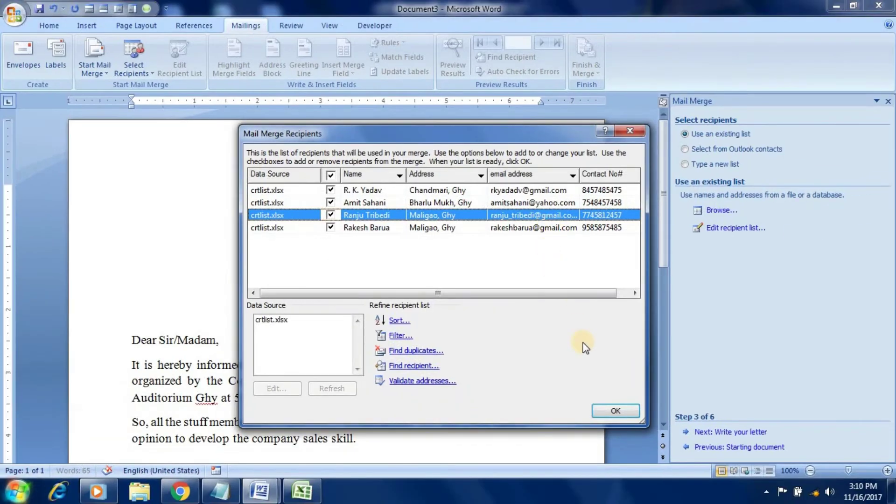
left_click(617, 410)
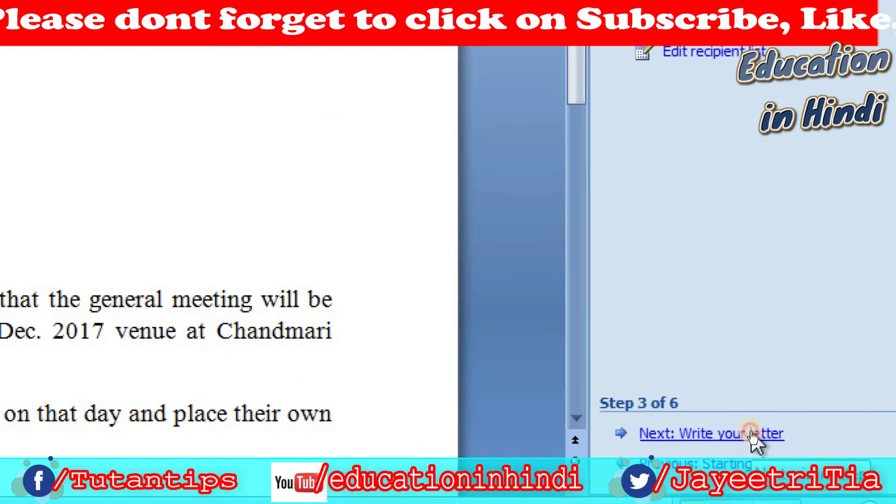
Move to the Write your letter step and insert a Name field above the greeting.
left_click(752, 433)
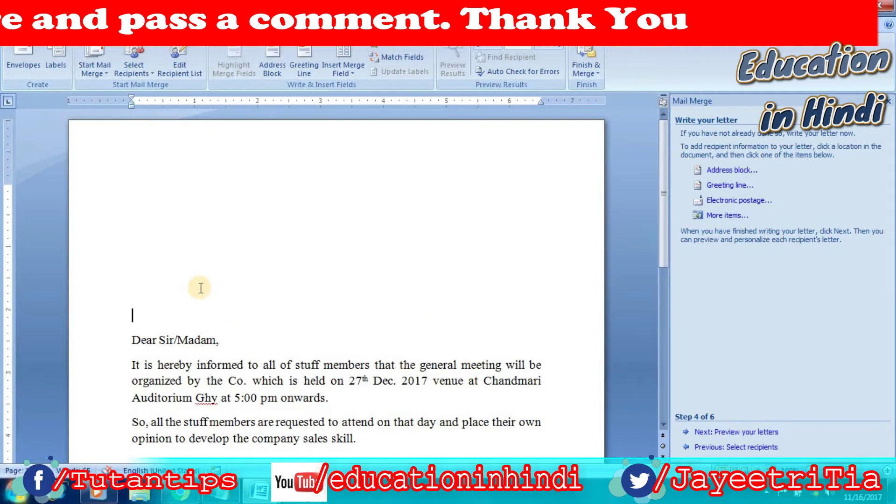
left_click(146, 239)
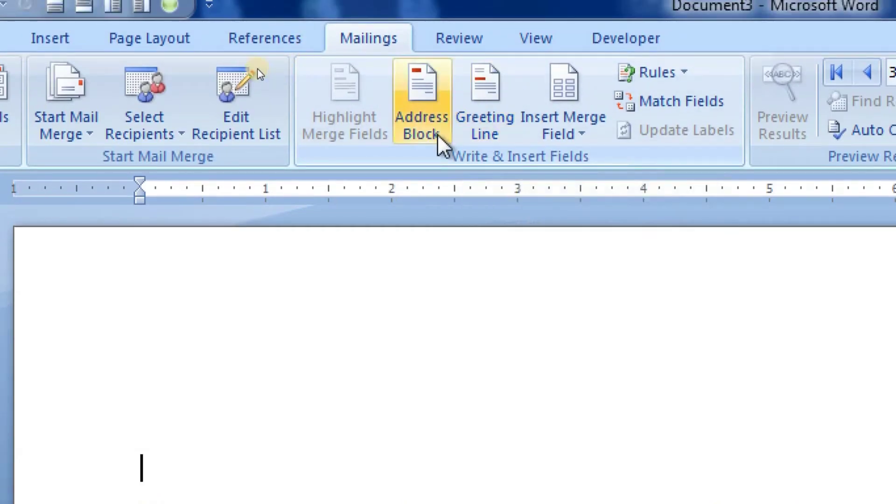
left_click(570, 140)
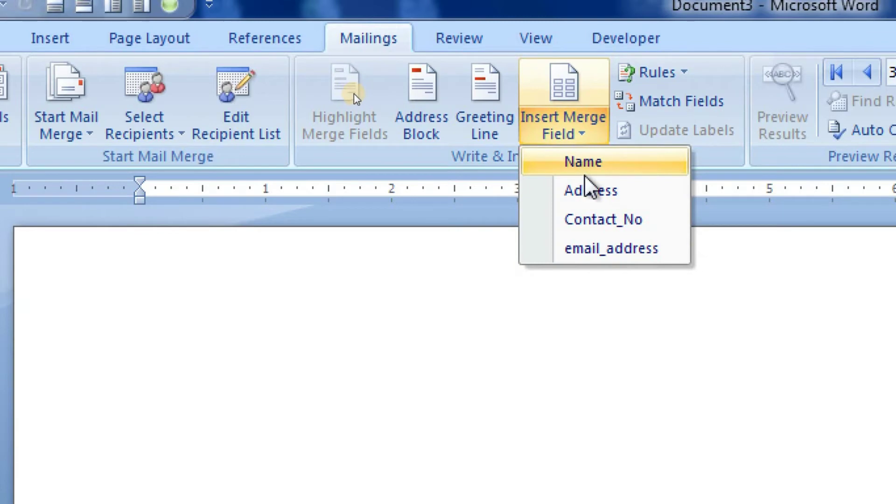
Insert Name, Address and email_address merge fields on separate lines above the greeting.
left_click(578, 161)
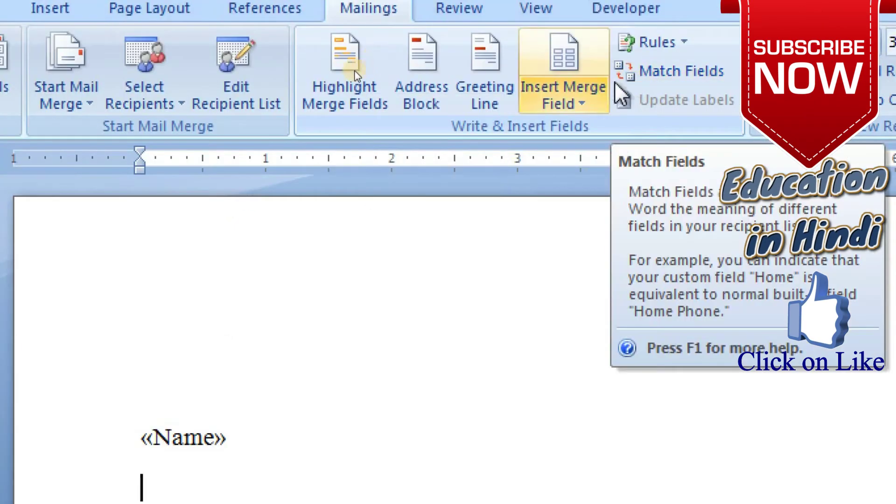
left_click(570, 108)
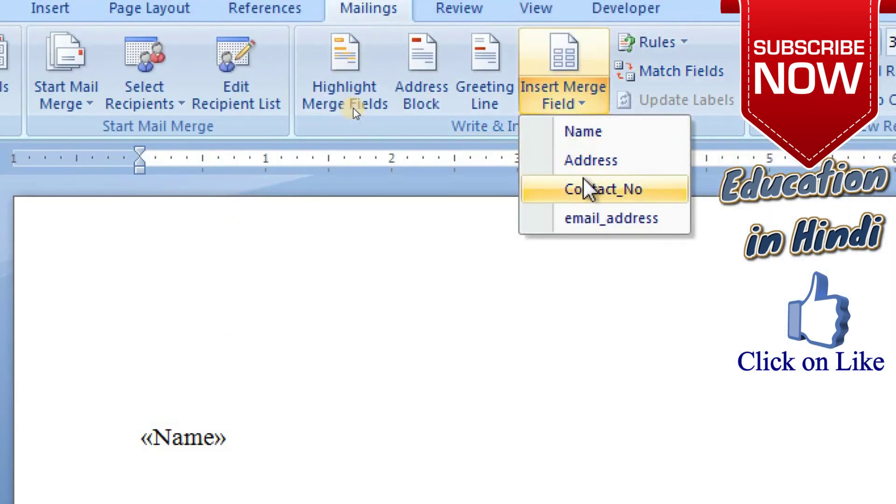
left_click(587, 163)
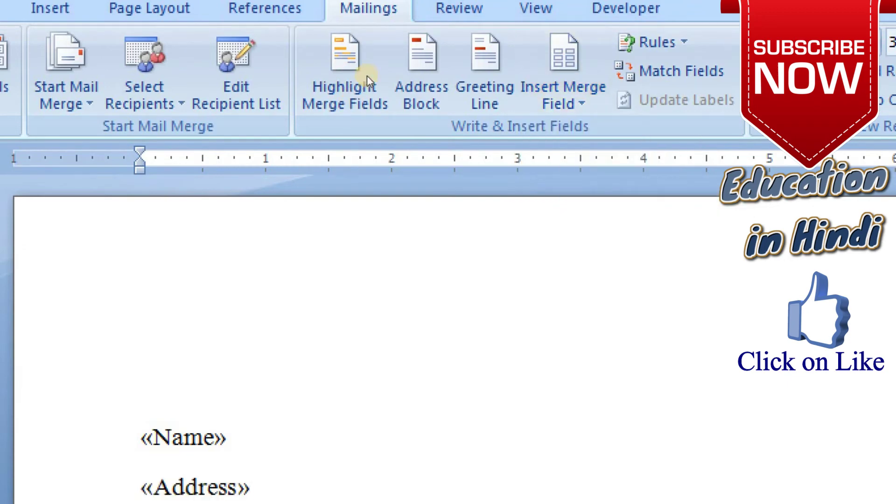
left_click(580, 107)
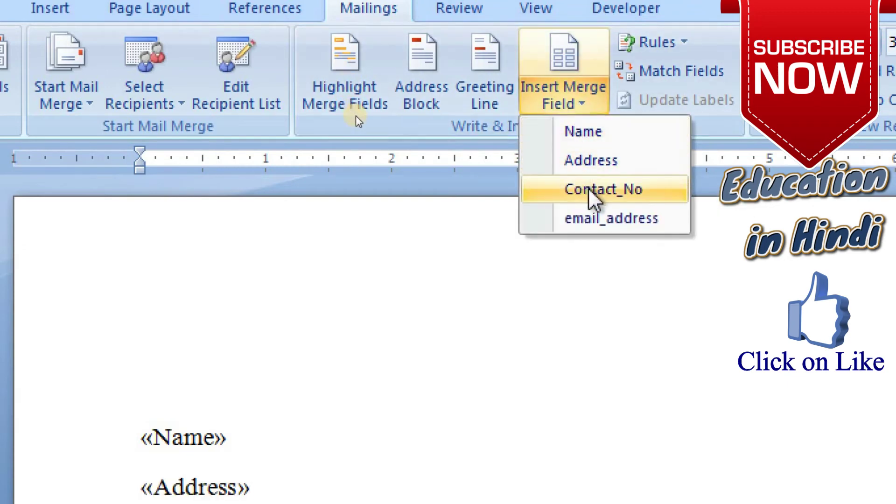
left_click(593, 217)
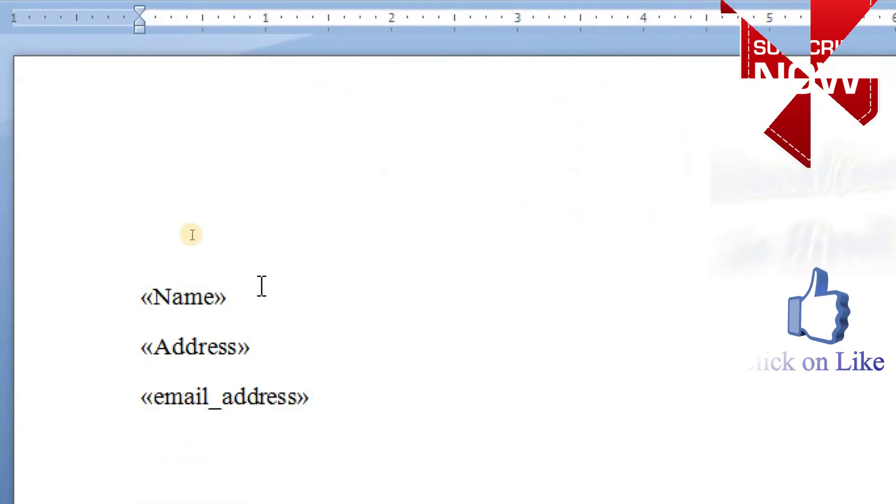
left_click(252, 306)
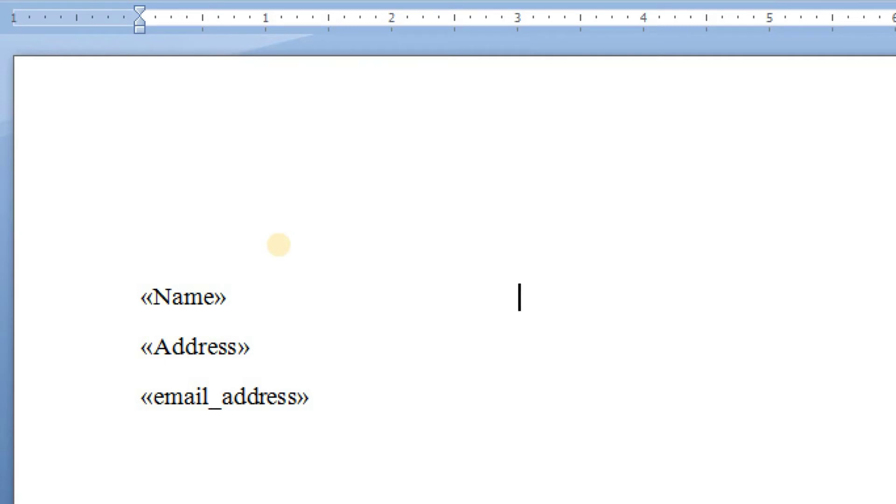
scroll(278, 244, "down", 1)
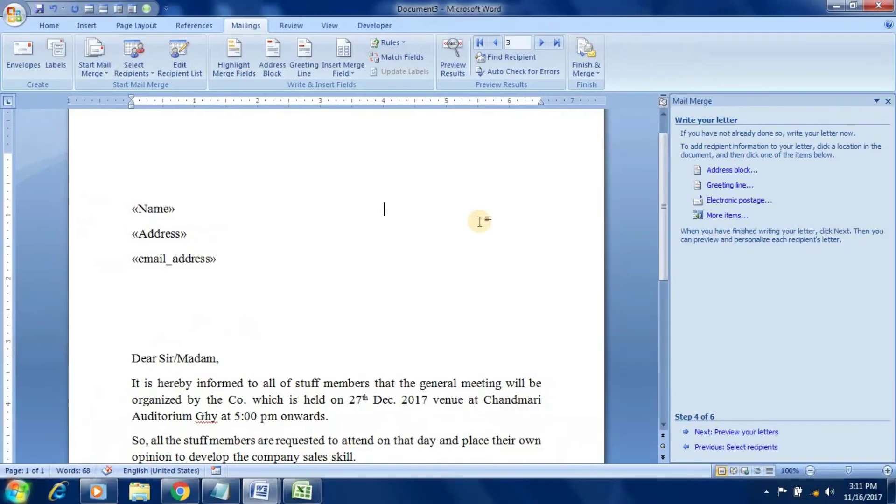
Add the Contact_No merge field at the end of the «Name» line.
left_click(349, 73)
left_click(373, 117)
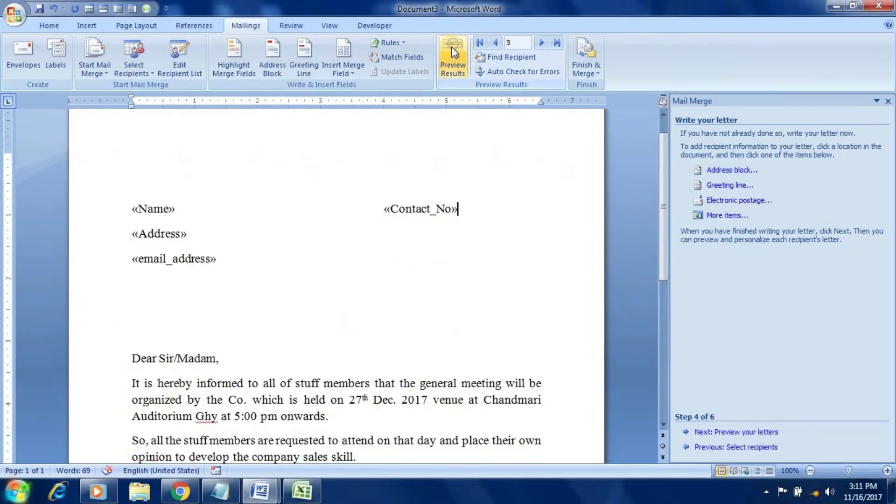
Preview the letter with real recipient data and step to the next recipient.
left_click(452, 46)
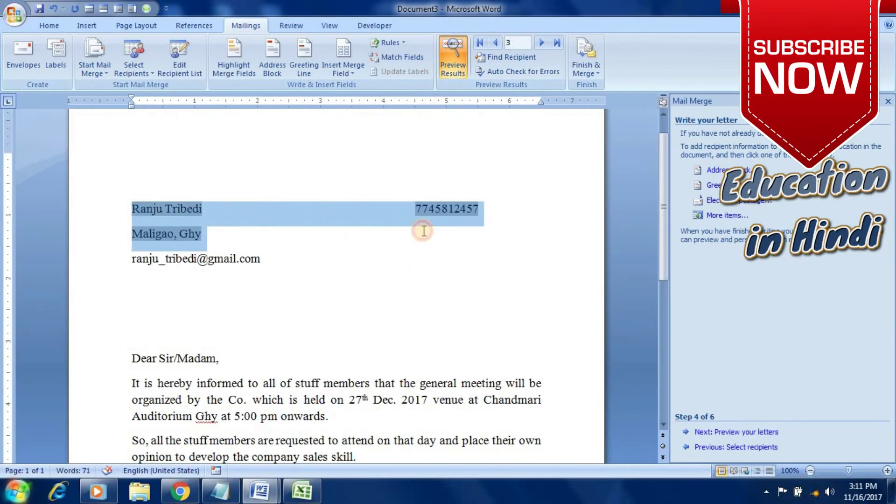
left_click_drag(168, 215, 413, 265)
left_click(542, 42)
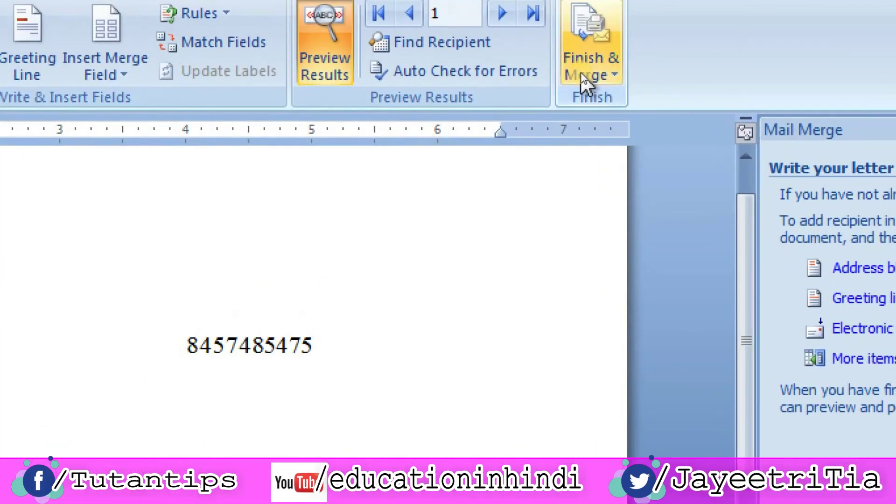
left_click(585, 83)
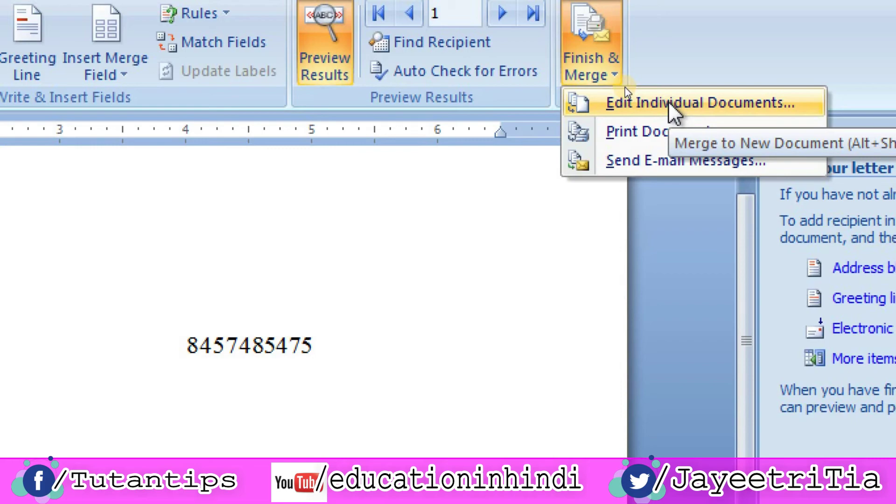
Choose Finish & Merge > Edit Individual Documents to merge into editable letters.
left_click(670, 103)
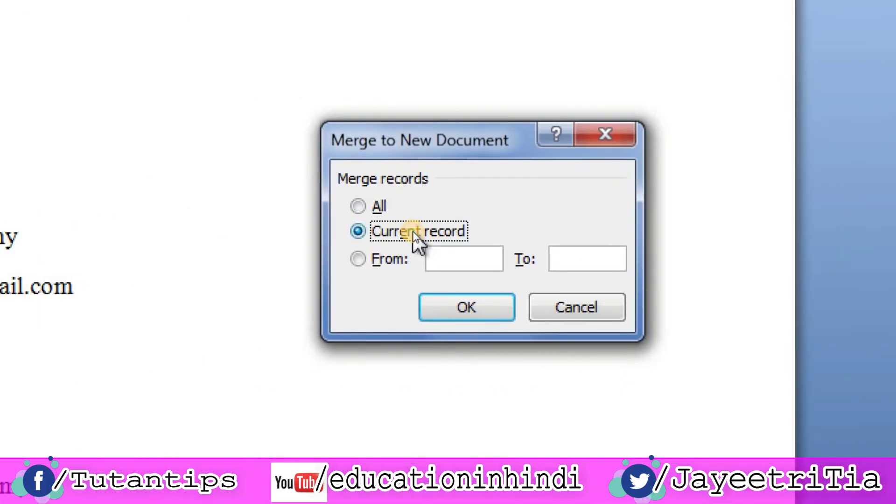
Merge all records into a new four-page Letters2 document.
left_click(379, 262)
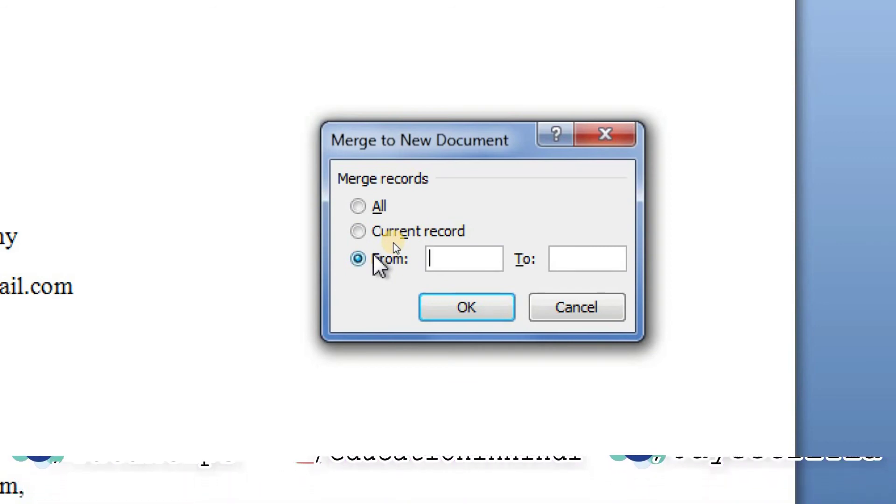
left_click(358, 206)
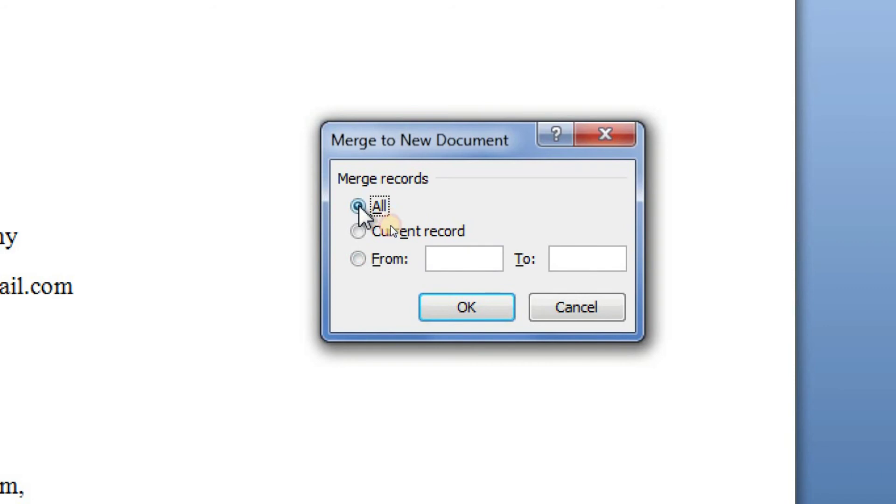
left_click(434, 310)
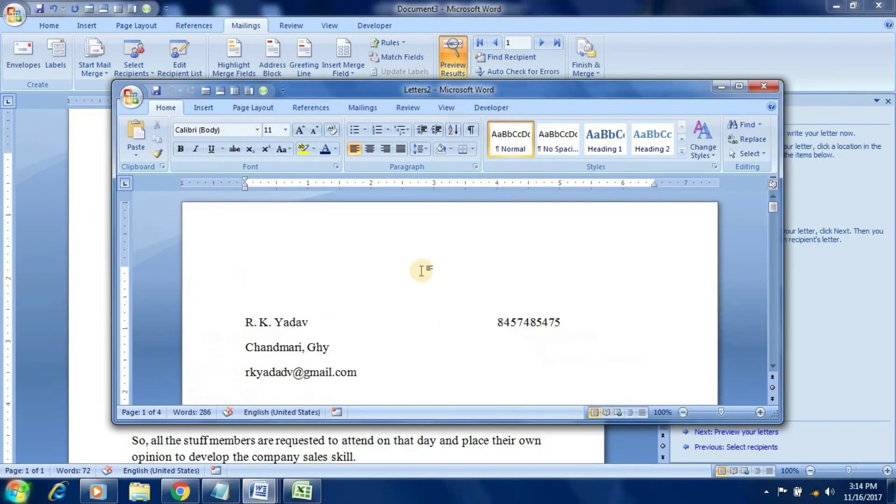
Maximize Letters2 and scroll through all four personalized letters.
double_click(461, 93)
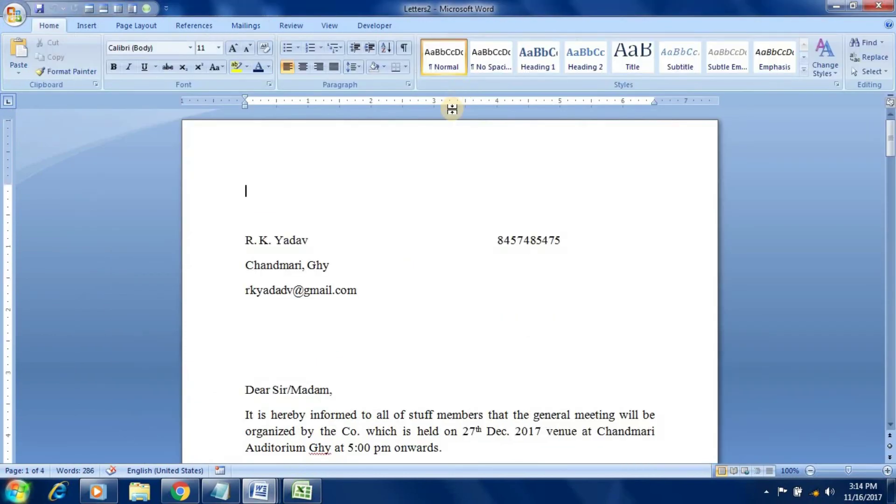
scroll(379, 252, "down", 3)
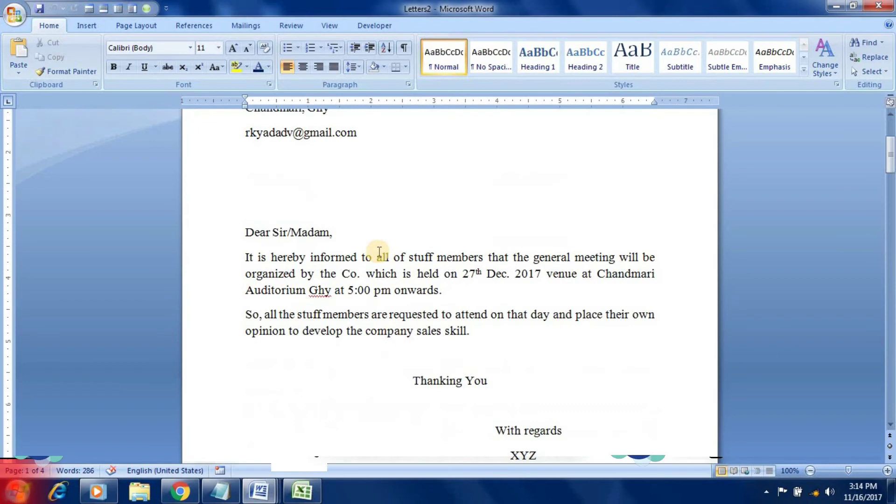
scroll(379, 252, "down", 3)
scroll(379, 252, "down", 6)
scroll(379, 252, "down", 3)
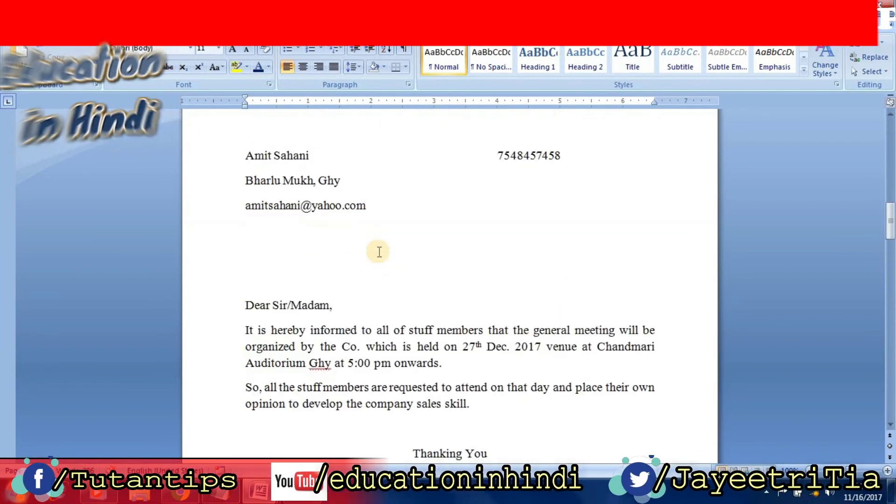
scroll(379, 252, "down", 3)
scroll(379, 252, "down", 5)
scroll(379, 252, "down", 5)
scroll(379, 253, "down", 3)
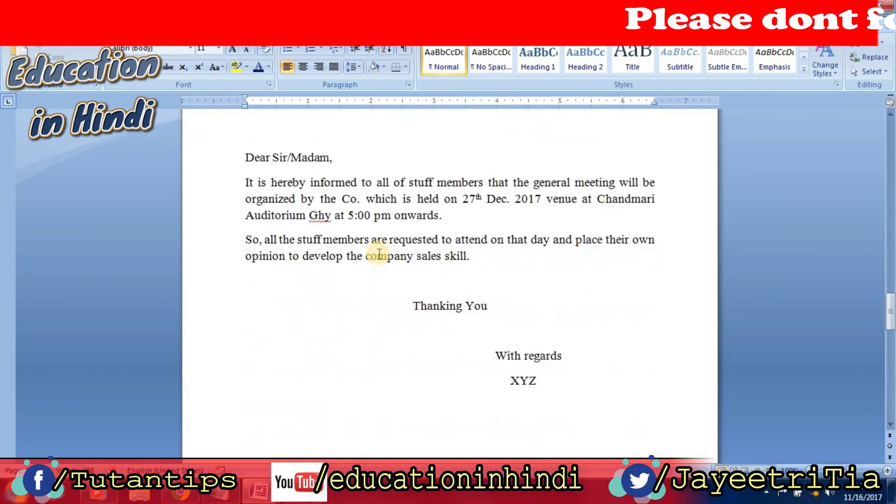
scroll(379, 252, "down", 6)
scroll(379, 252, "down", 6)
scroll(379, 252, "down", 6)
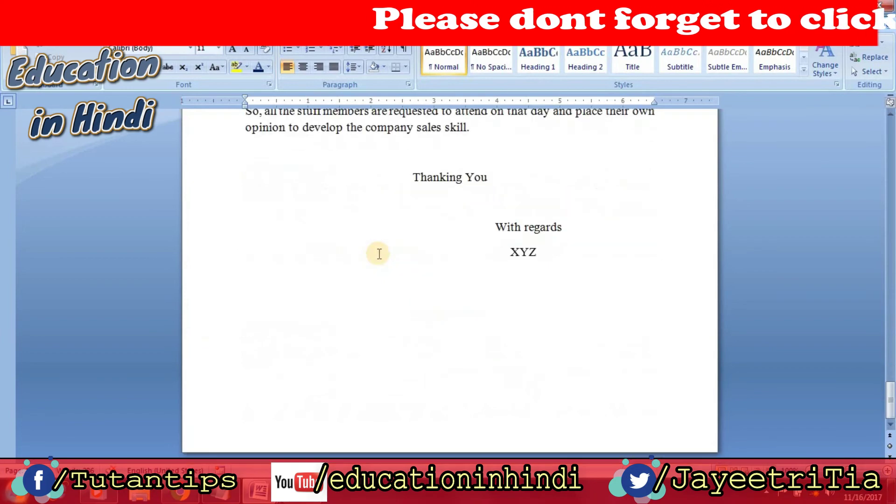
scroll(379, 254, "up", 4)
scroll(379, 254, "down", 6)
scroll(379, 253, "down", 6)
scroll(379, 254, "down", 6)
scroll(379, 253, "down", 6)
scroll(379, 254, "up", 2)
scroll(379, 253, "down", 3)
scroll(378, 251, "down", 6)
scroll(379, 250, "down", 4)
scroll(376, 248, "down", 5)
scroll(377, 247, "down", 8)
scroll(376, 248, "down", 7)
scroll(308, 408, "up", 5)
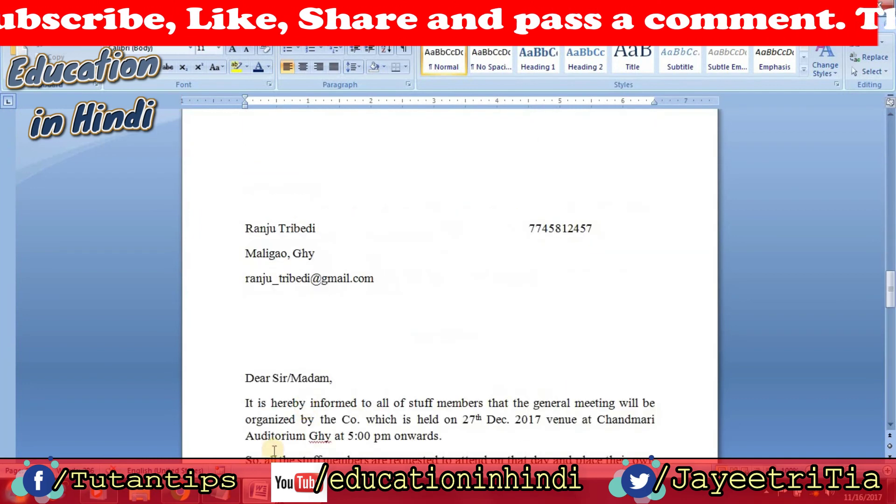
scroll(306, 343, "up", 4)
scroll(470, 333, "up", 6)
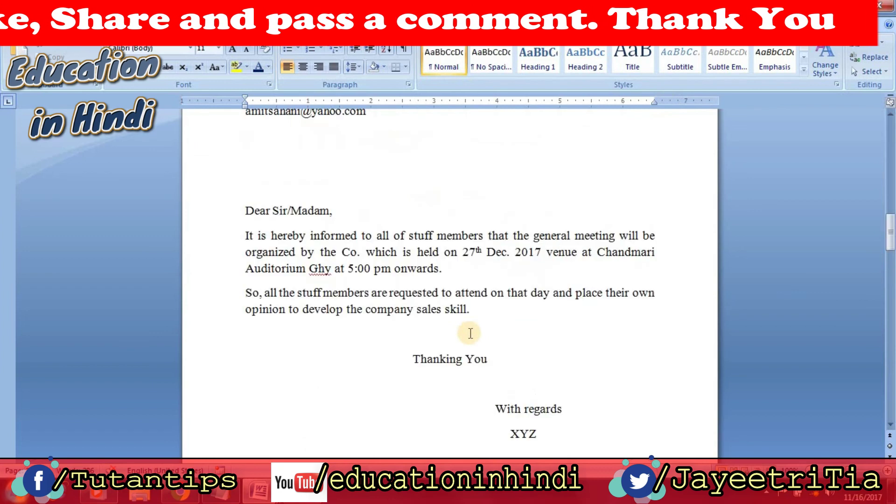
scroll(380, 356, "up", 1)
scroll(326, 397, "up", 3)
Select one letter's recipient details block down to the email line, then switch to Document2.
left_click_drag(245, 183, 691, 290)
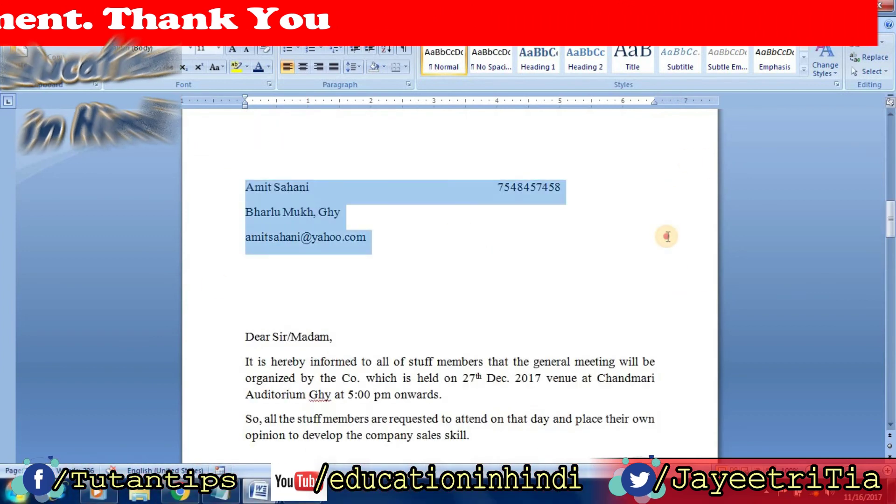
left_click_drag(677, 296, 667, 238)
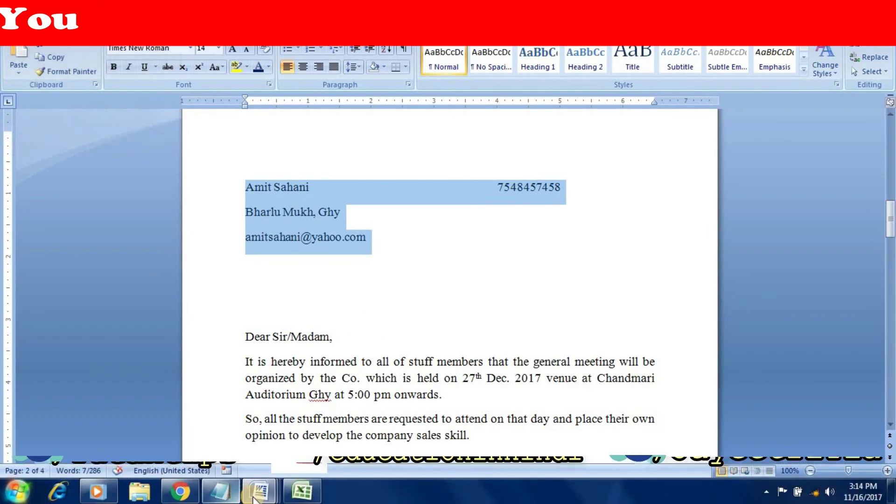
left_click(117, 424)
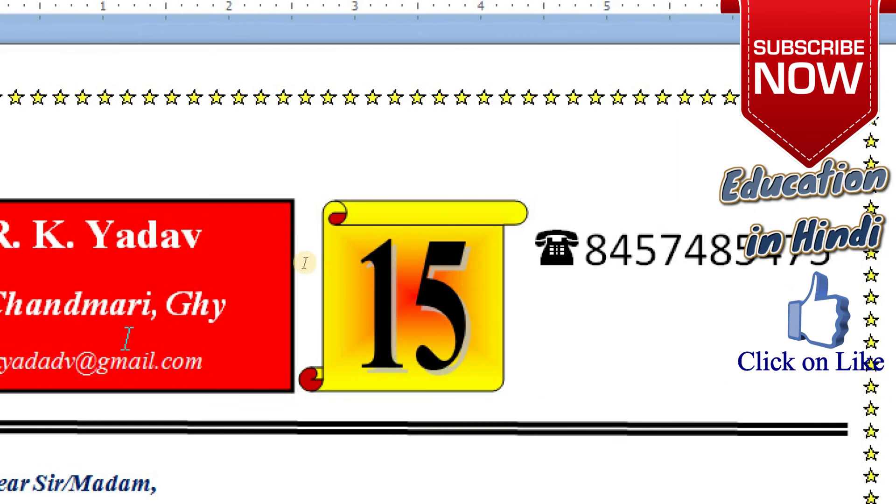
triple_click(111, 314)
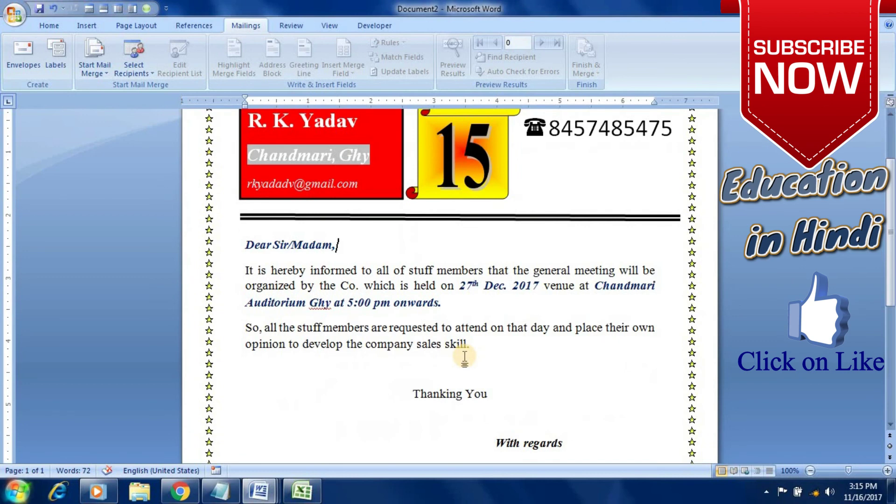
scroll(465, 356, "up", 3)
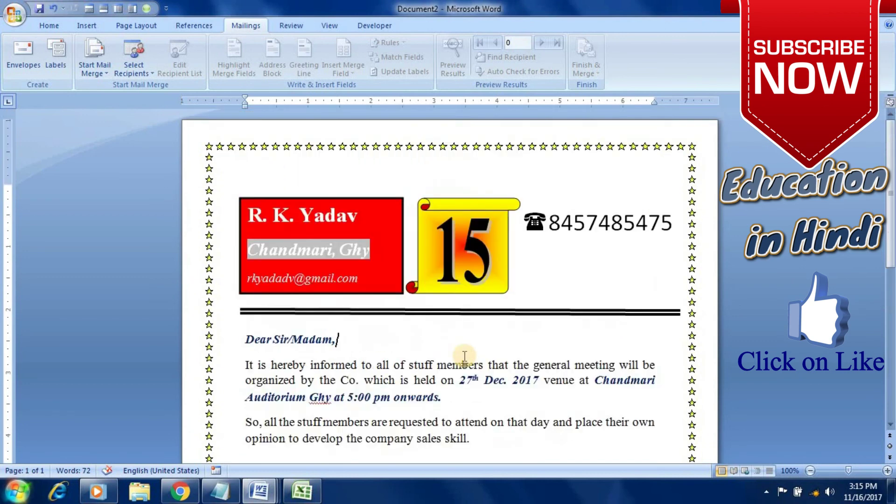